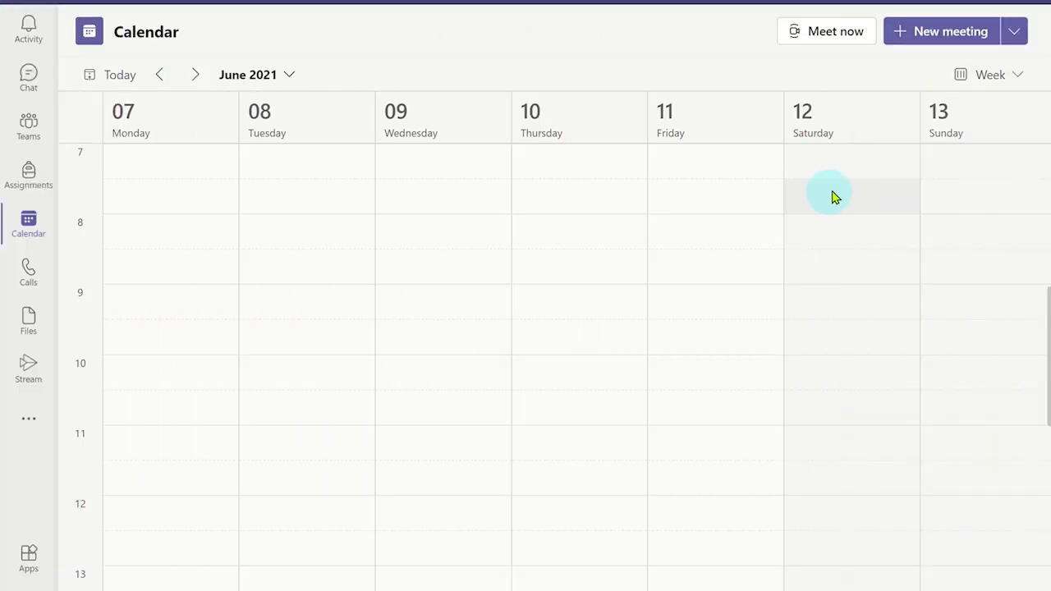
- Create a new webinar in the calendar and require registration for people in your org
left_click(1011, 38)
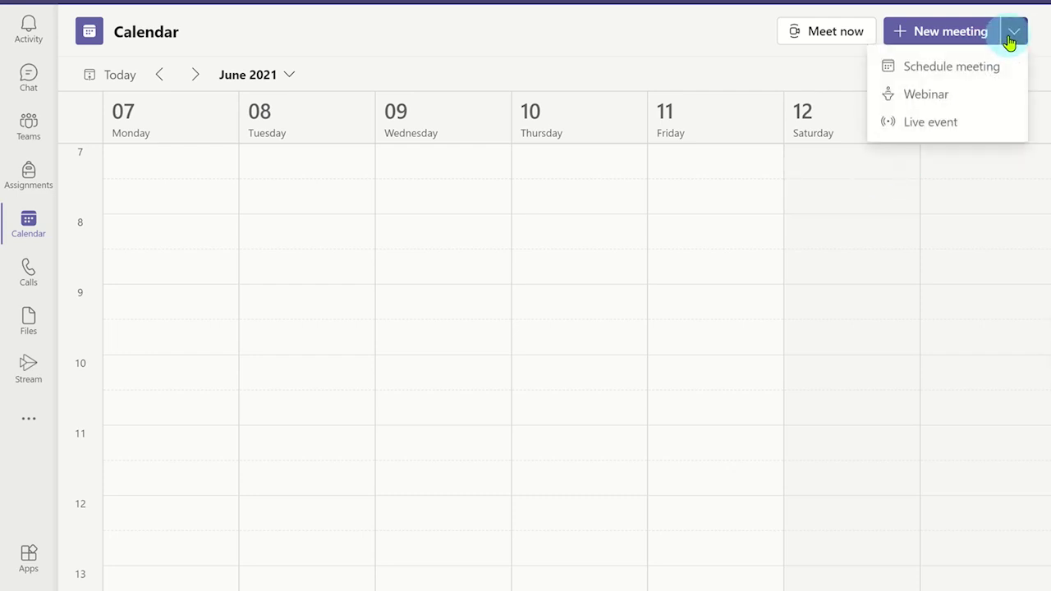
left_click(978, 109)
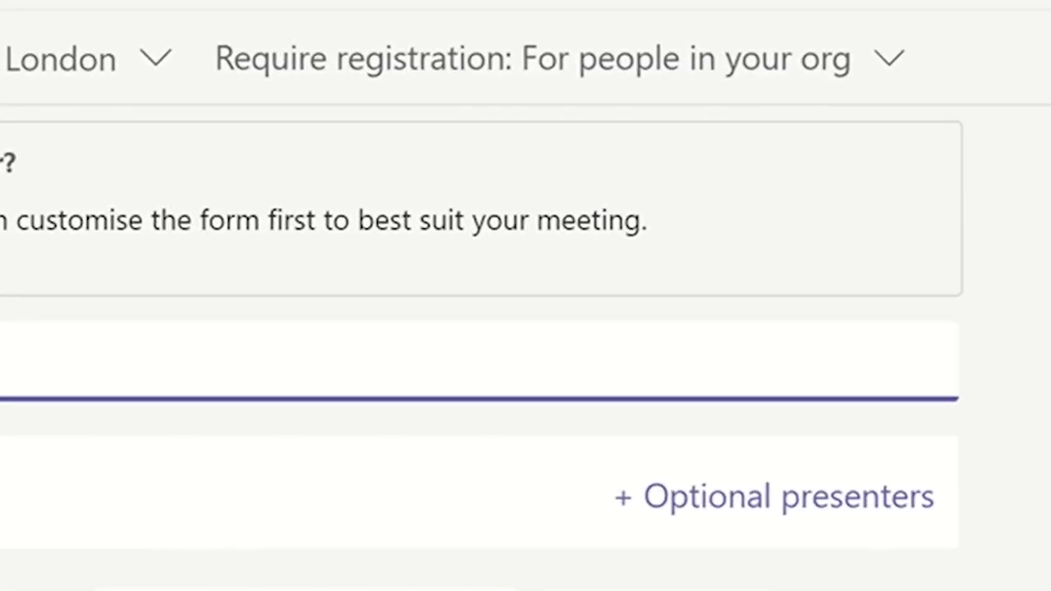
left_click(890, 62)
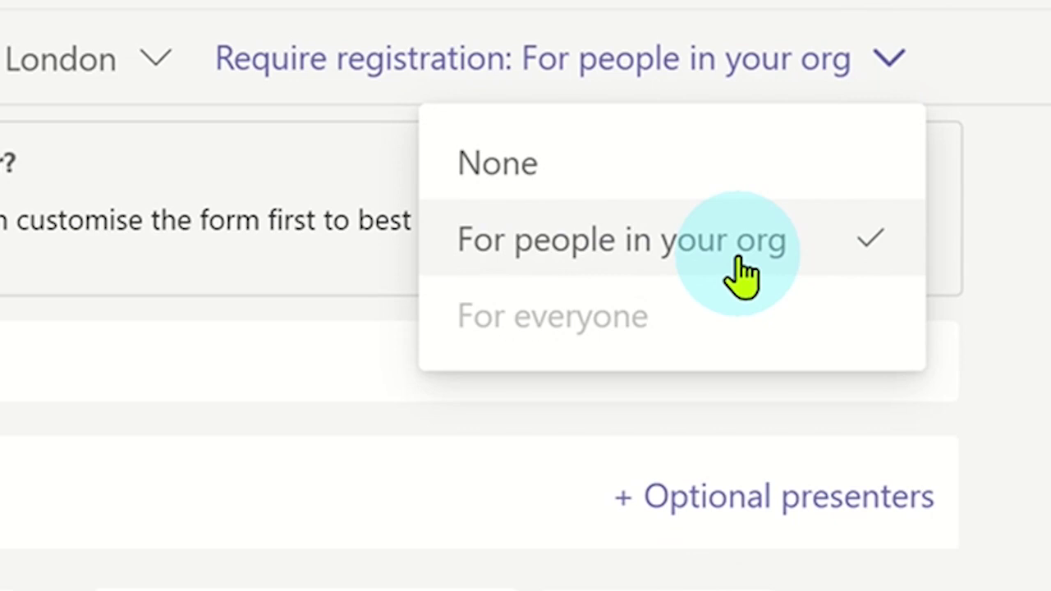
left_click(741, 277)
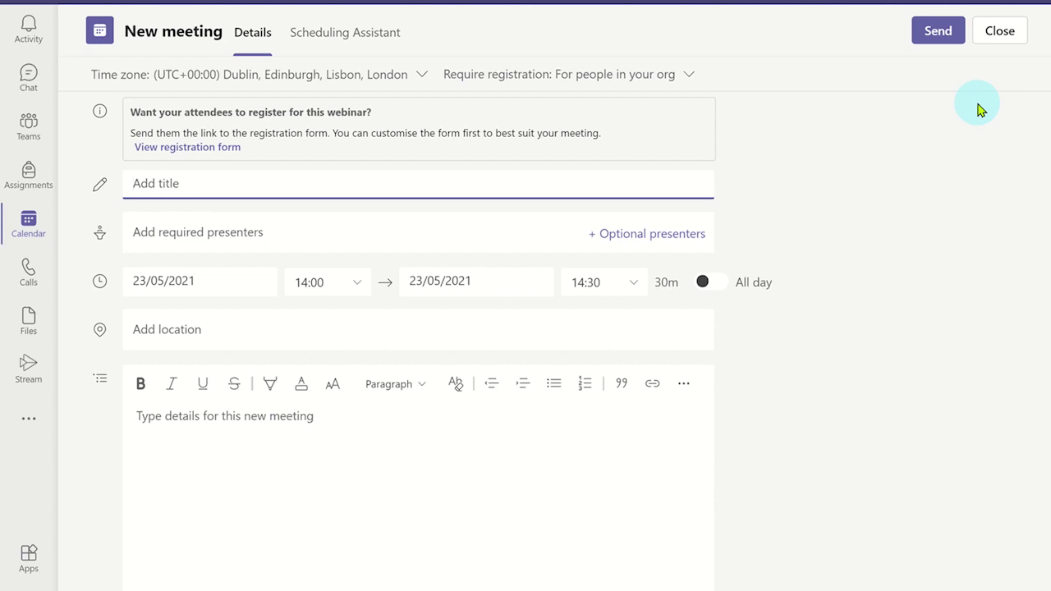
- Title the webinar "Year 11 Photosynthesis Revision Webinar" and add the colleague as a required presenter
type("Year 11 Photosynthesis Revision Webinar")
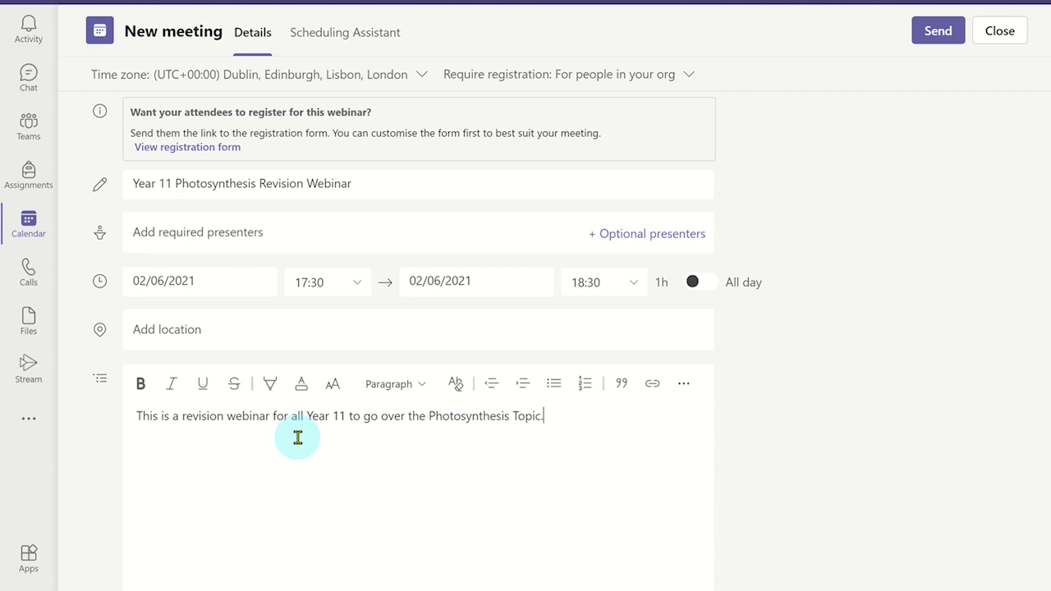
left_click(205, 231)
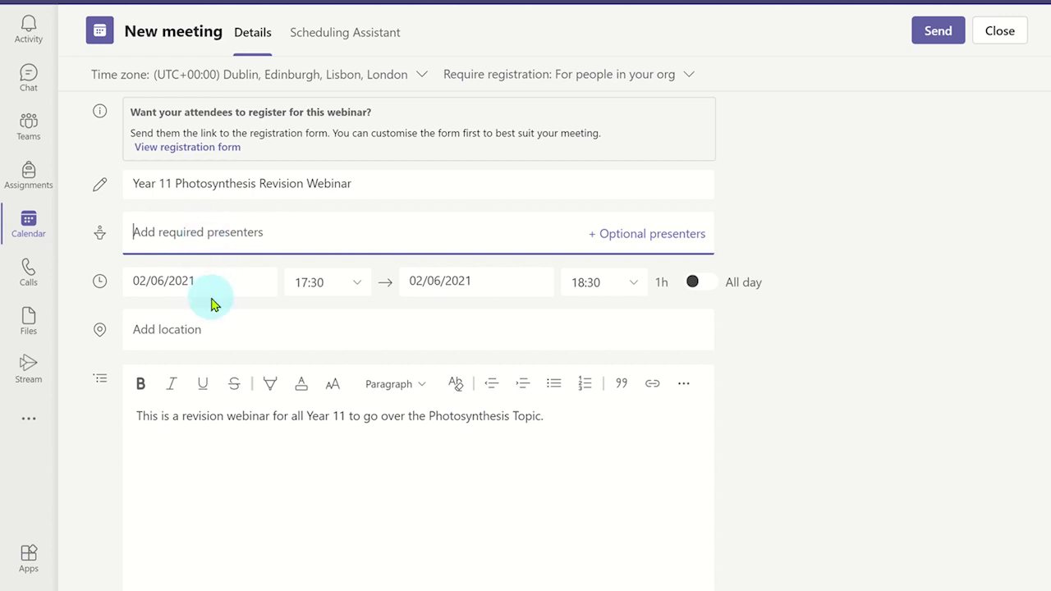
type("harri")
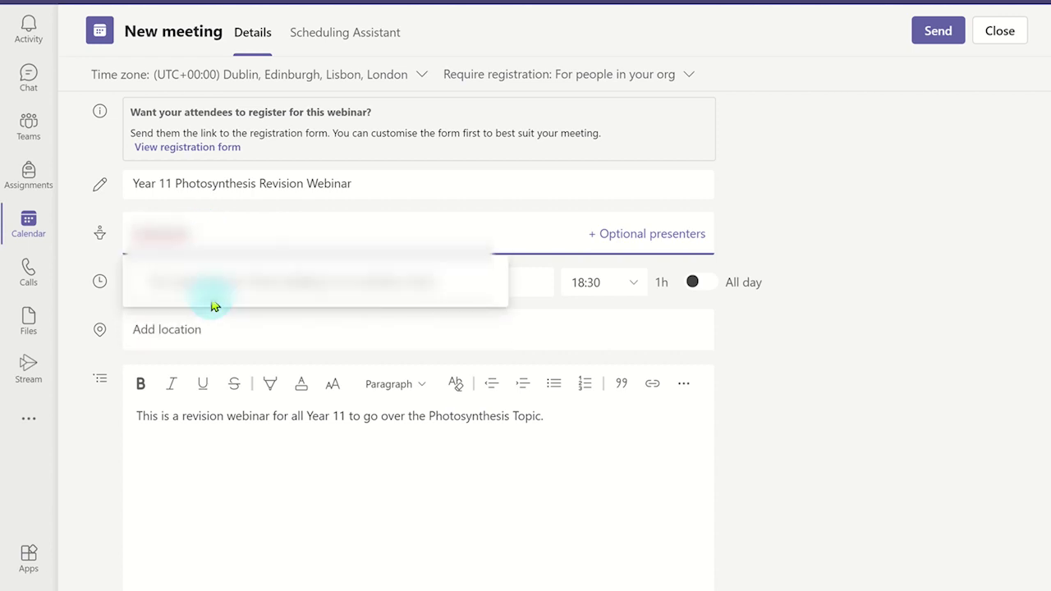
left_click(212, 304)
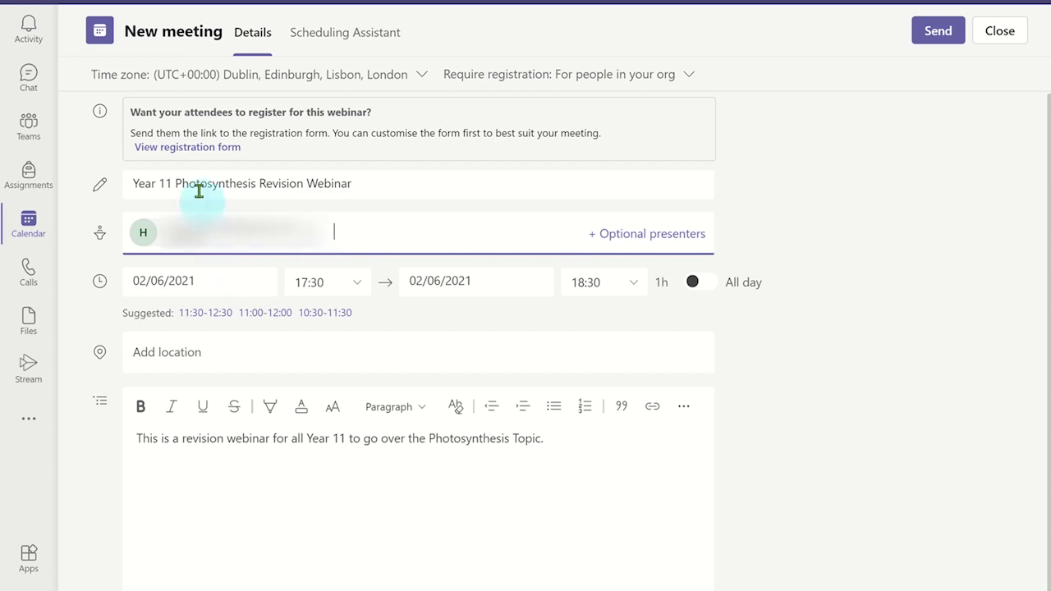
- On the registration form, title the event "Year 11 Photosynthesis Revision Webinar - REGISTER HERE" and describe its main theory run-through and exam question practice
left_click(184, 152)
type("Year 11 ")
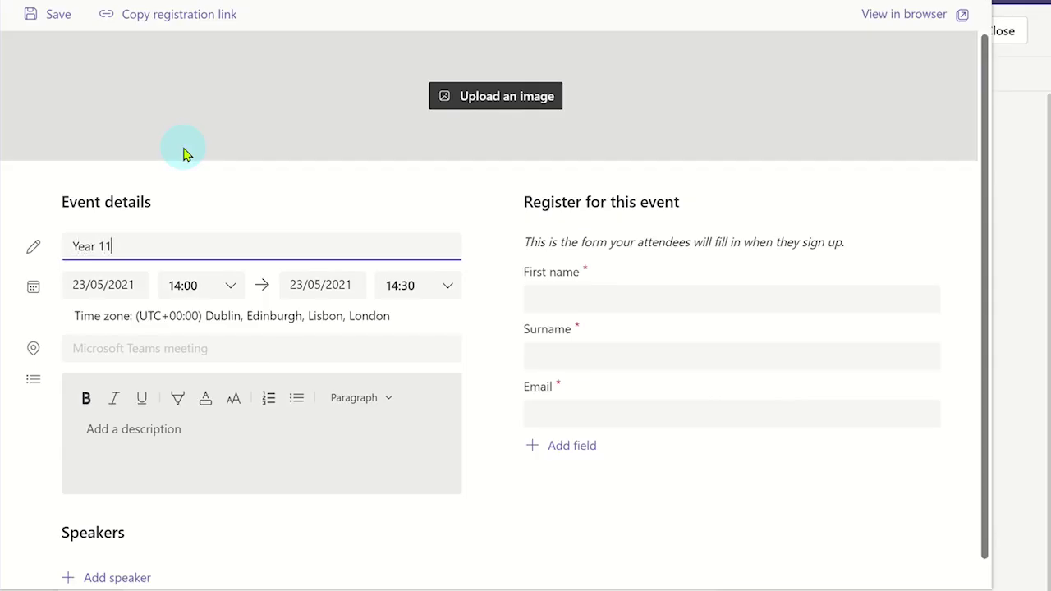
type("Photosynthesis Revision Webinar - REGISTER HERE")
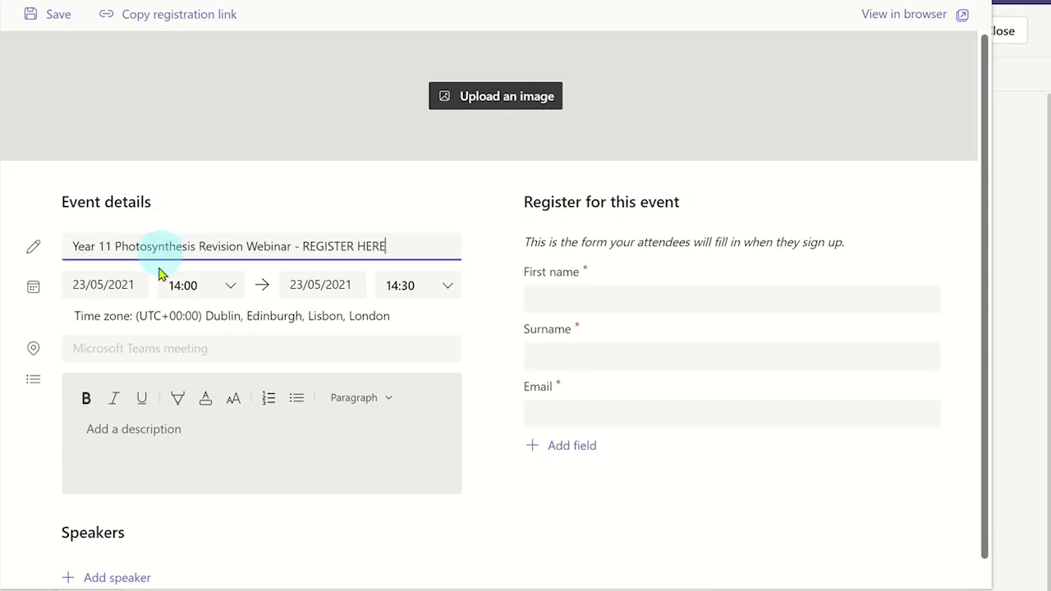
left_click(118, 437)
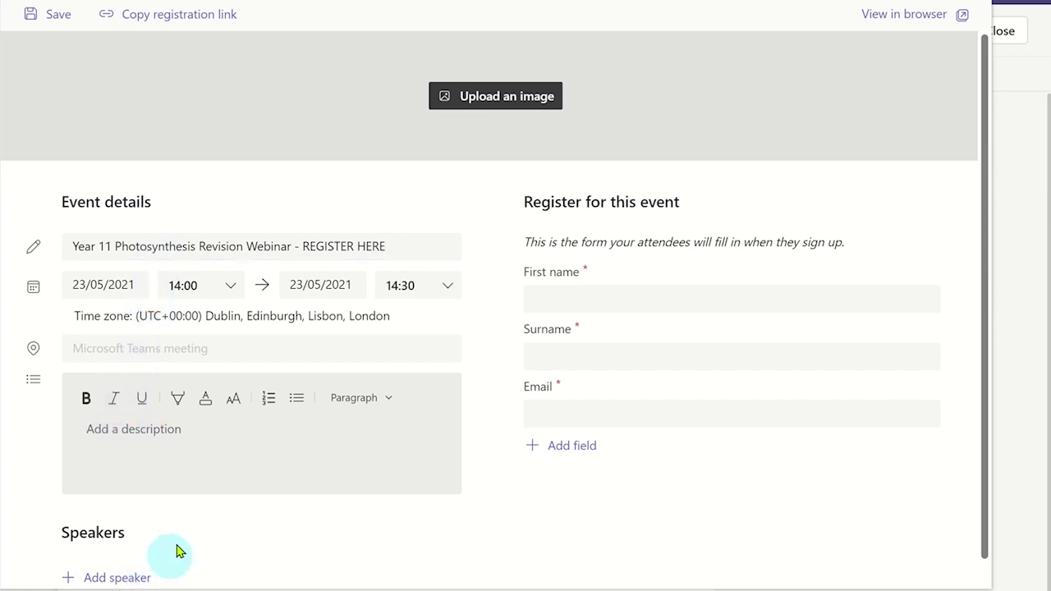
type("This revision webinar will run through the main theory in")
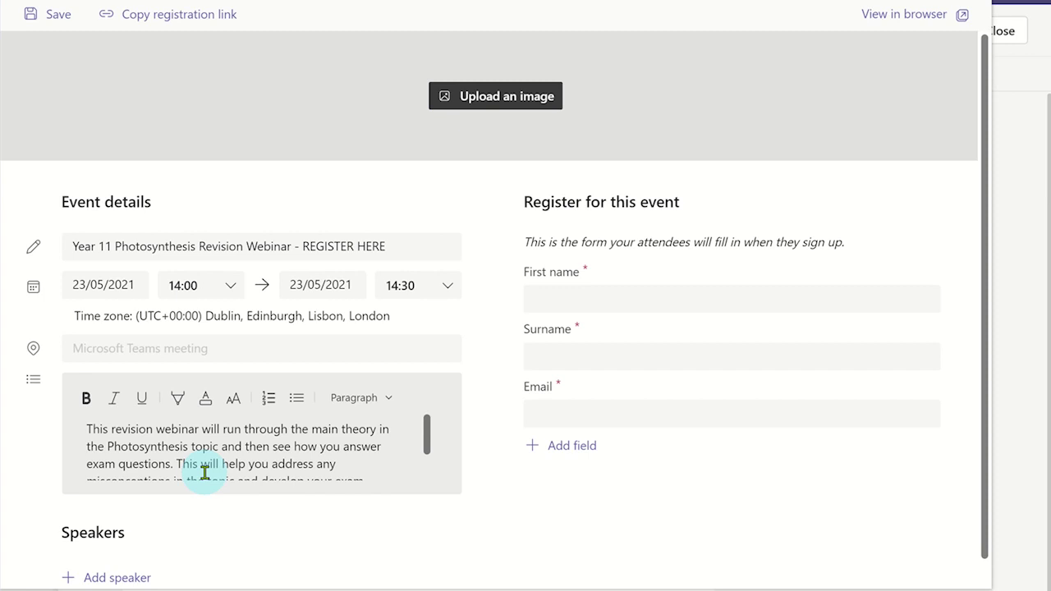
- Add a speaker with the teacher's name, the role Biology Teacher, and a bio covering GCSE teaching, examining and writing Biology exam questions
scroll(206, 469, "down", 1)
scroll(244, 536, "down", 1)
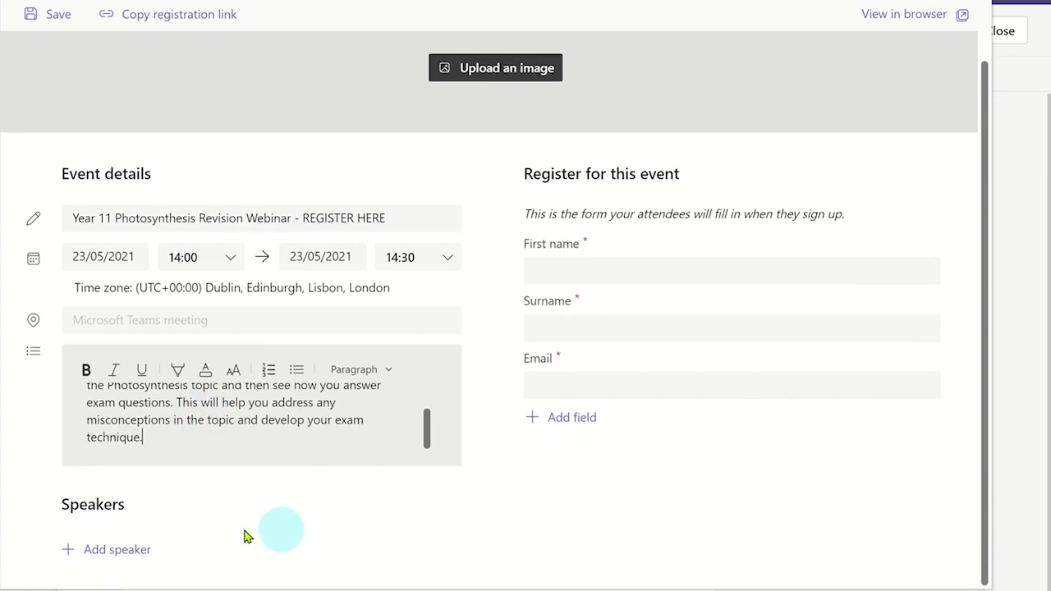
left_click(134, 551)
scroll(440, 490, "down", 2)
scroll(440, 490, "down", 1)
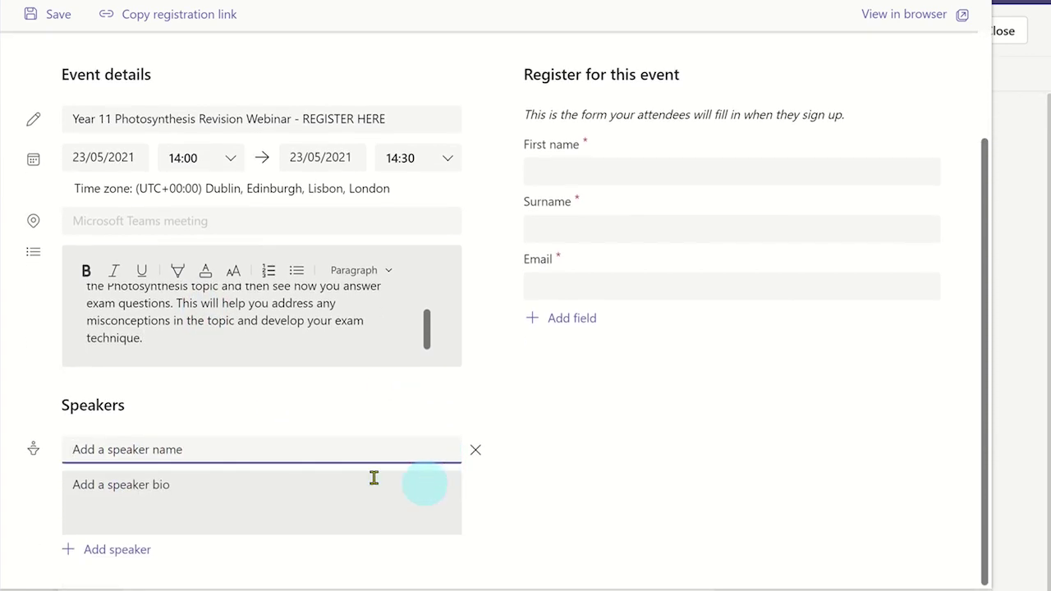
type("Miss Hart, Biology Teacher")
key("Tab")
type("Miss Hart has taught the GCSE syllabus for over 10 years. She is also an Examiner and helps write questions for Biology exam papers for different exam boards.")
left_click(243, 555)
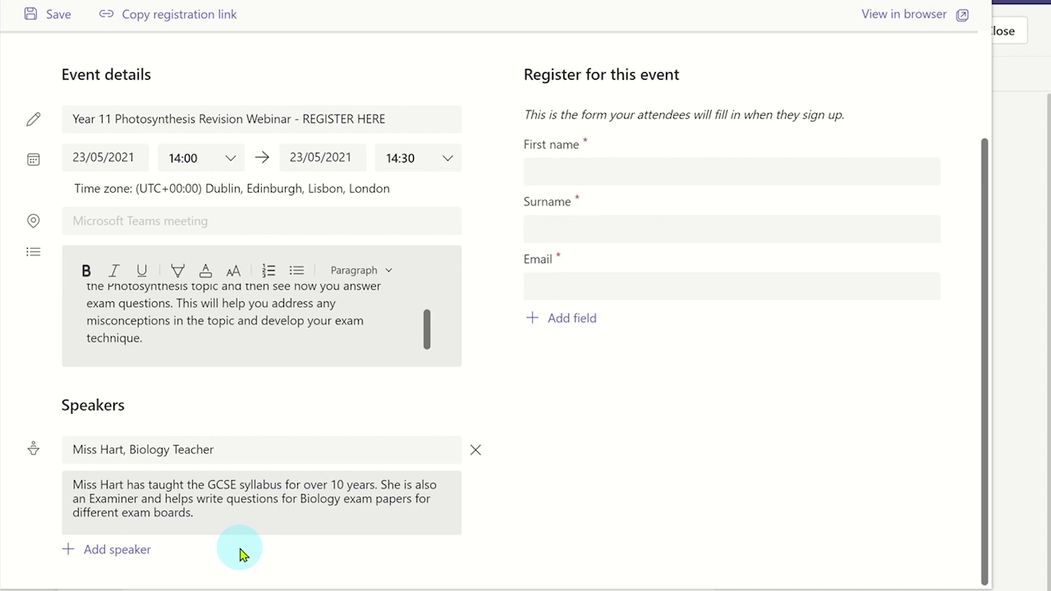
- Add required questions "Do you have any specific questions on the Photosynthesis topic?" (input) and "Which Year 11 class are you in?" (choices 11A, 11B, 11C)
left_click(574, 325)
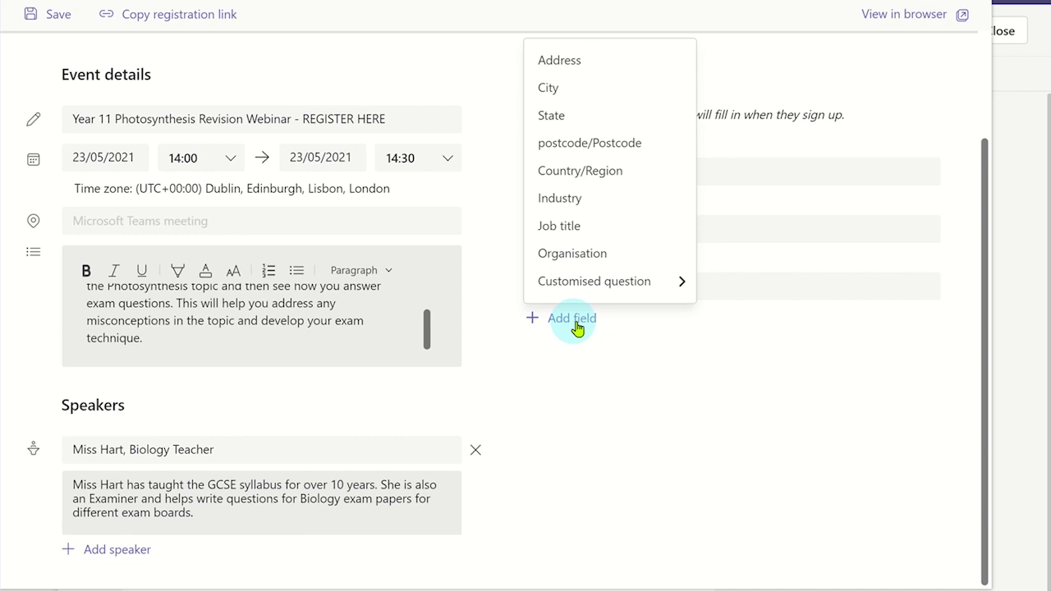
left_click(678, 283)
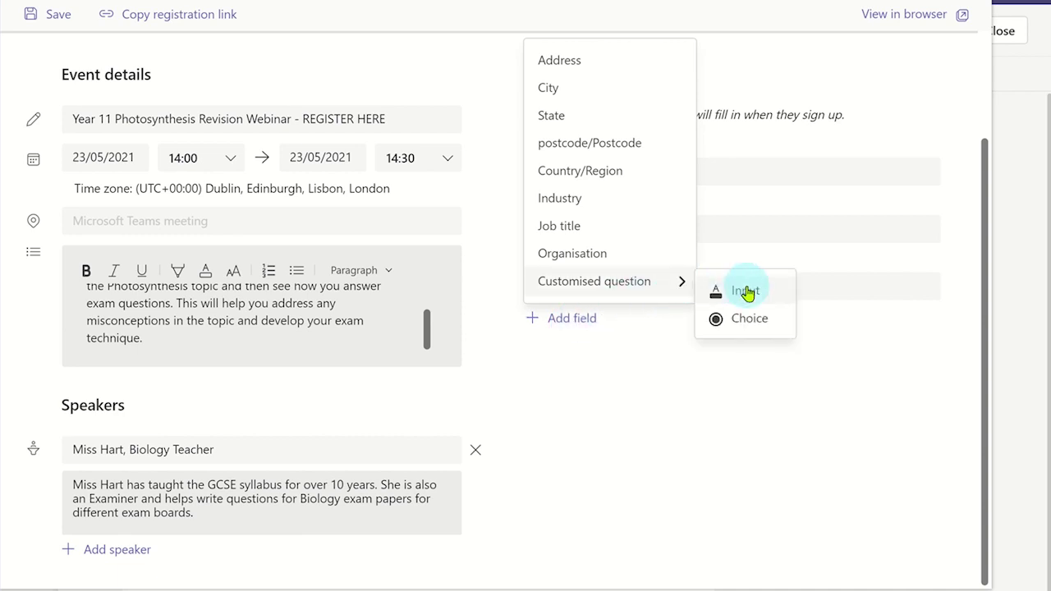
left_click(749, 294)
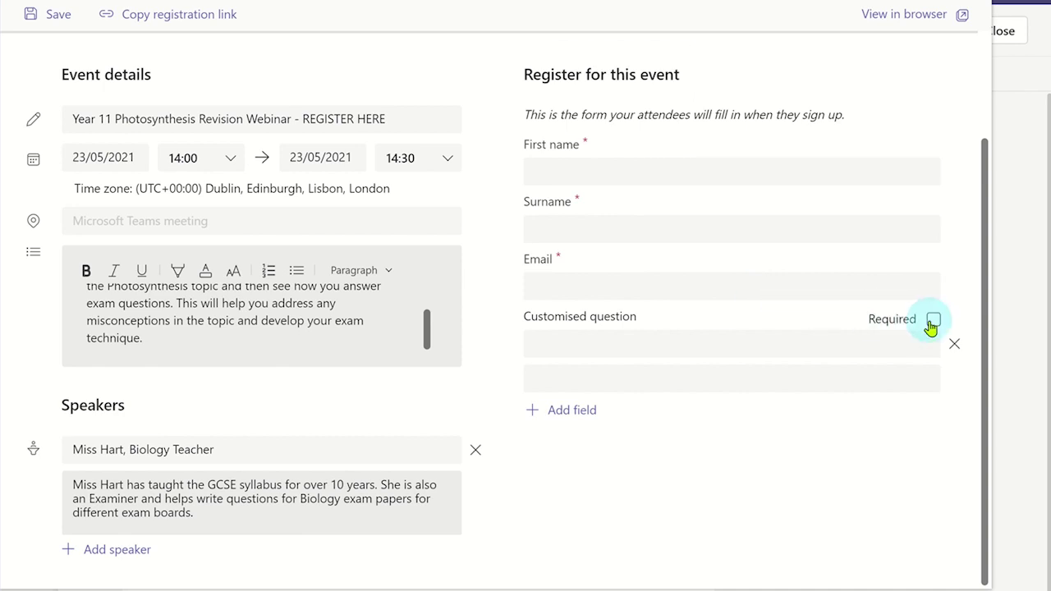
left_click(934, 319)
left_click(753, 342)
type("D")
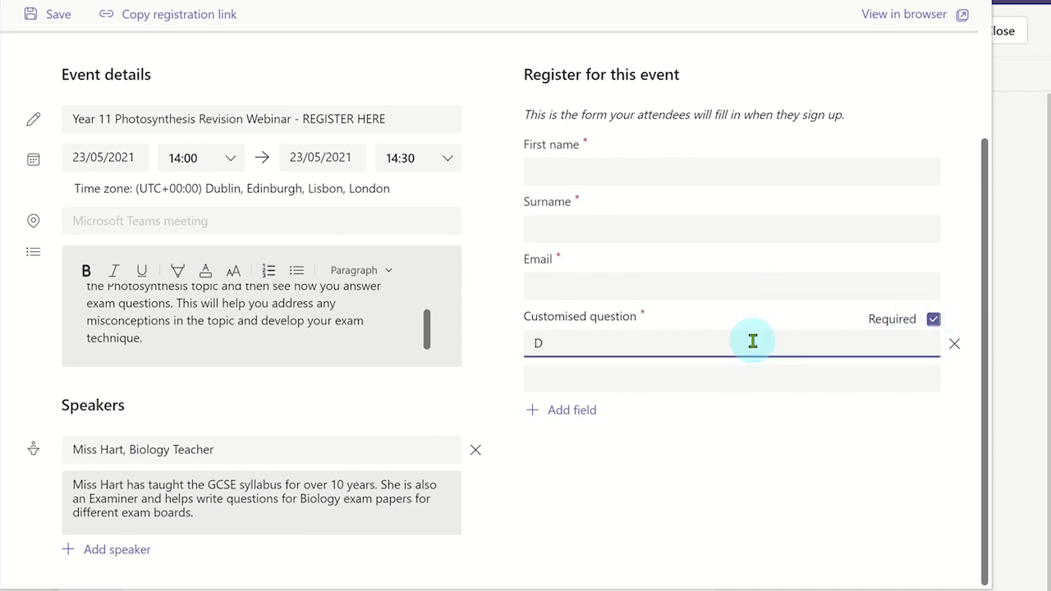
left_click(566, 409)
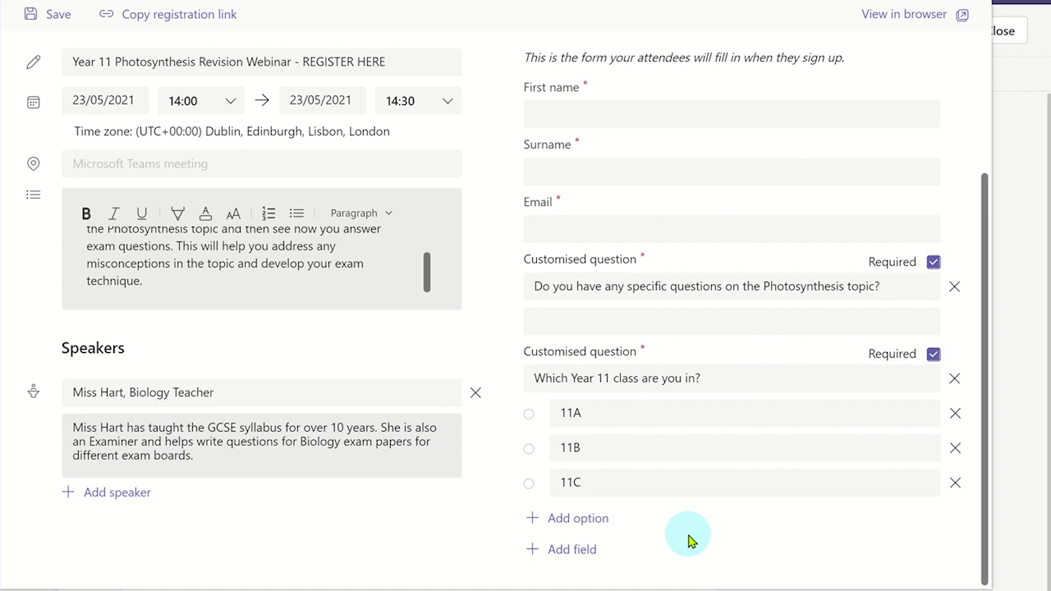
- Upload the Leaf image as the form's banner, zoomed in slightly, and save the registration form
scroll(689, 541, "up", 3)
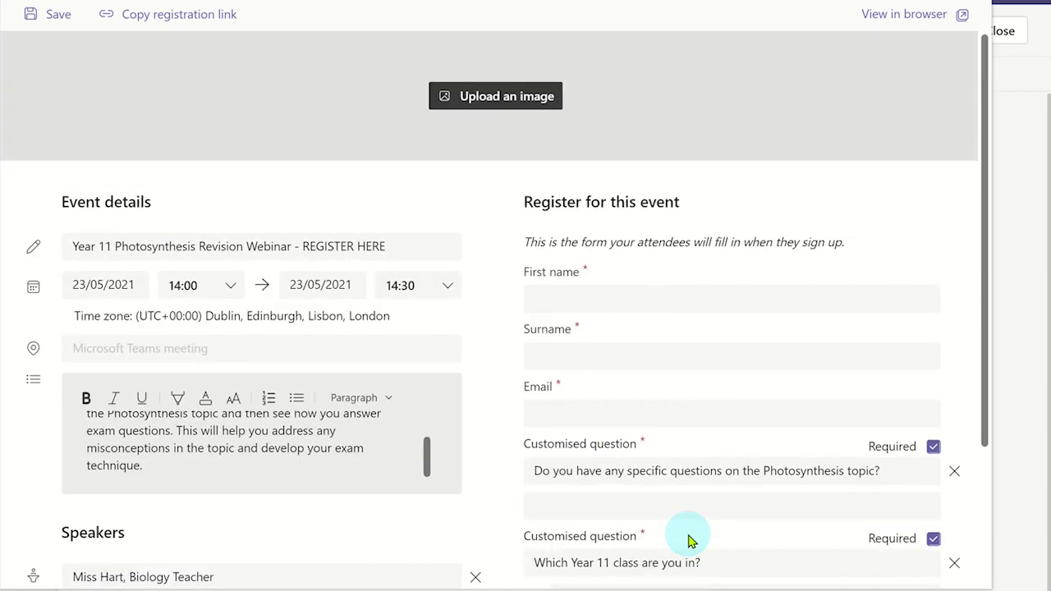
left_click(504, 98)
left_click(502, 261)
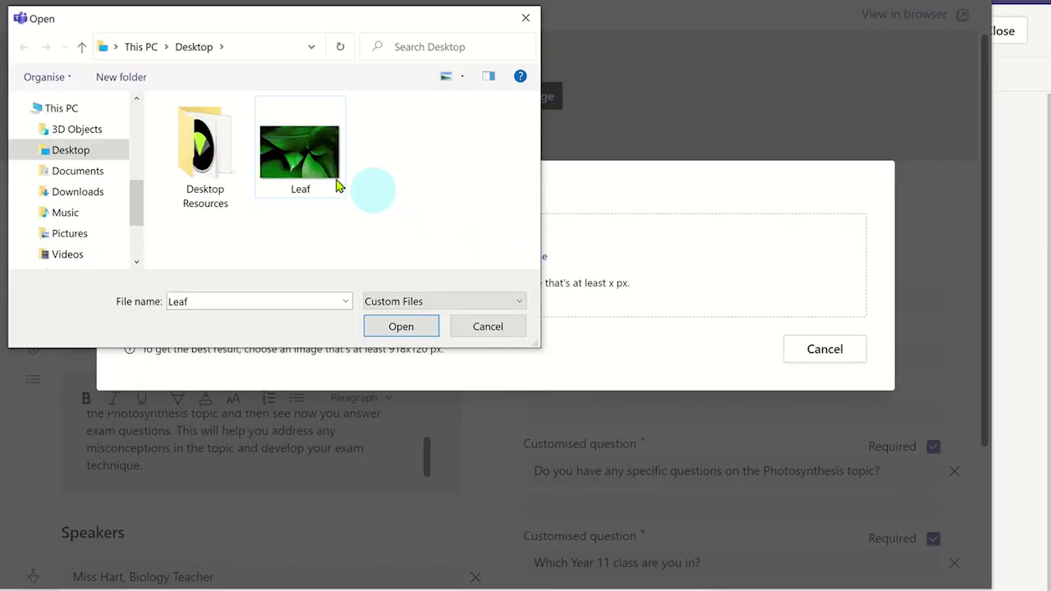
left_click(398, 327)
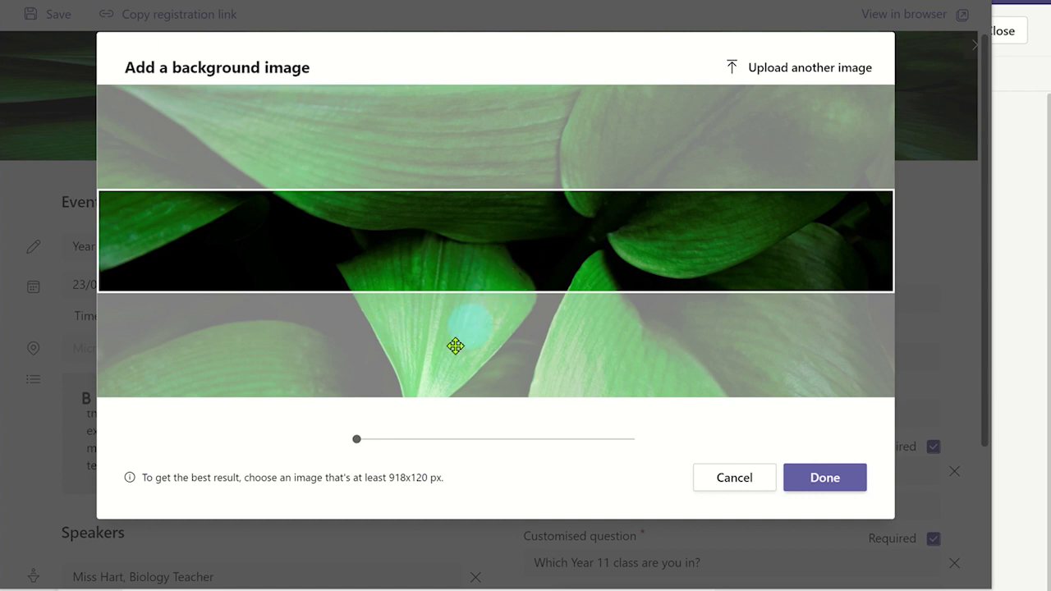
left_click_drag(359, 439, 424, 443)
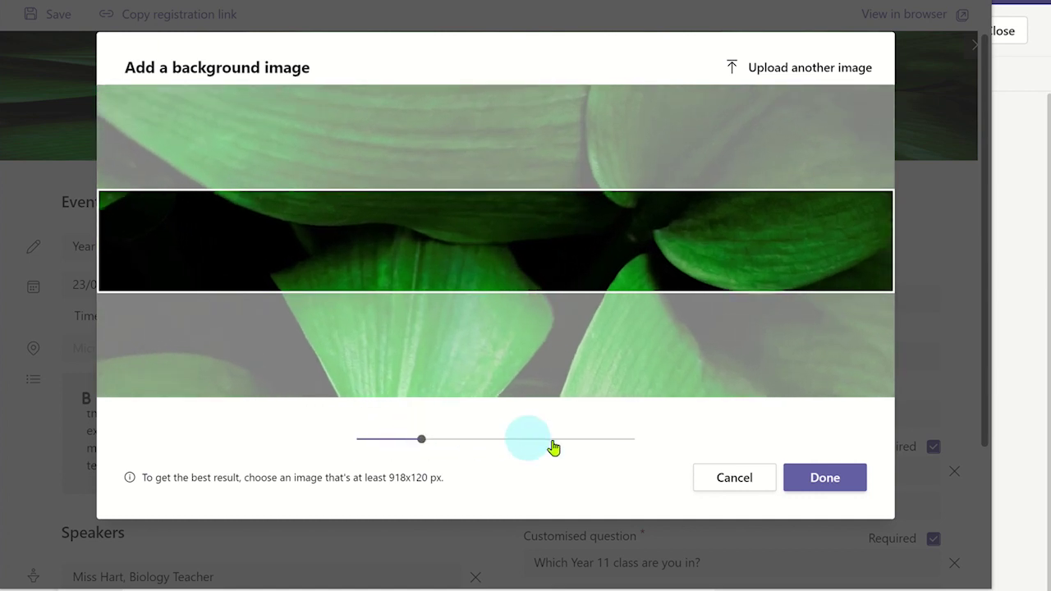
left_click(823, 477)
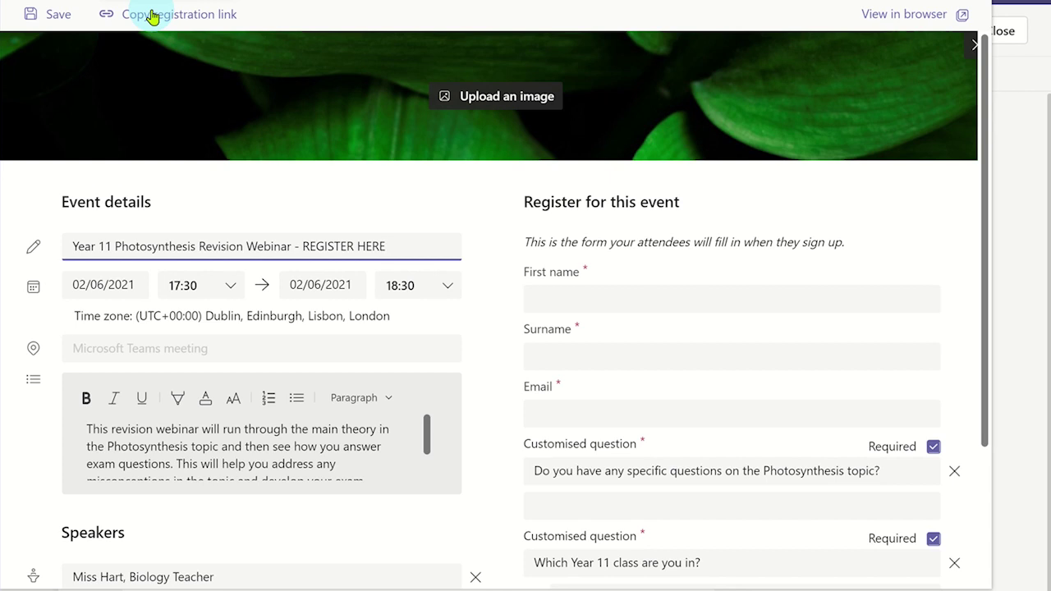
left_click(57, 20)
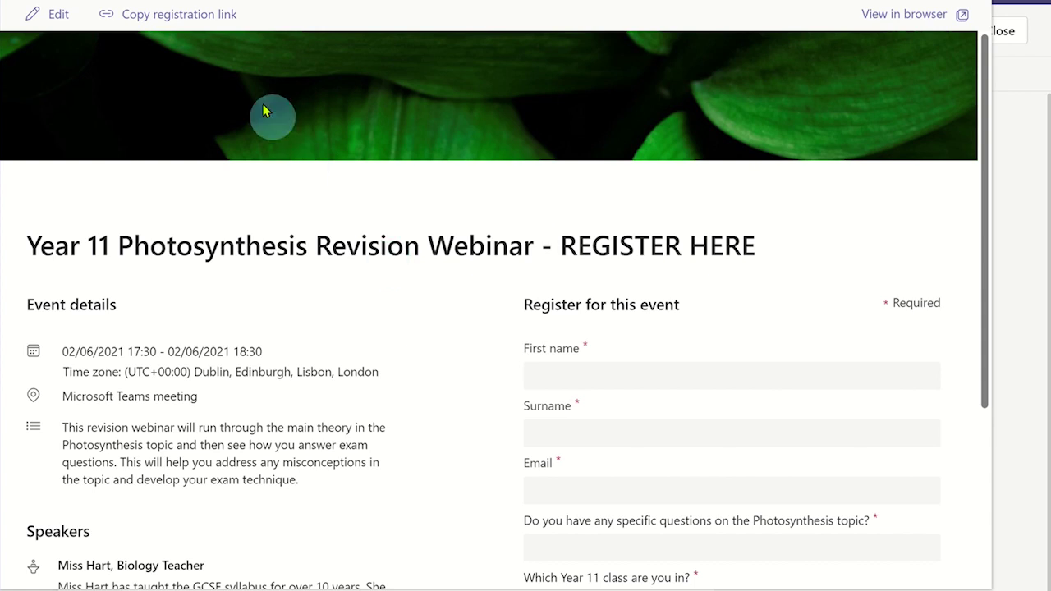
- Copy the registration link and download the webinar's registration file from the meeting details
left_click(188, 22)
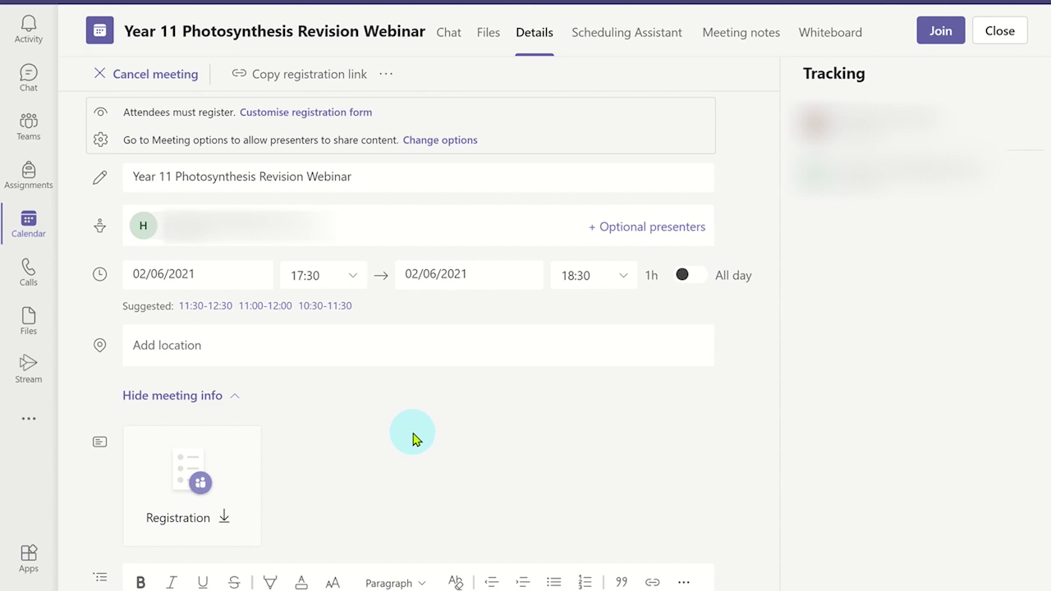
left_click(224, 519)
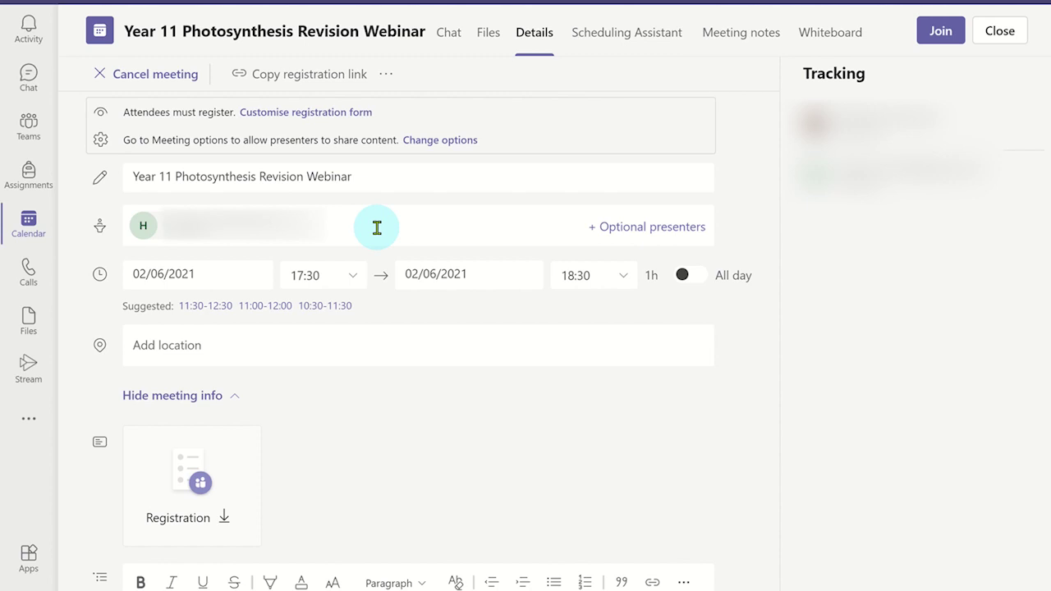
- In the webinar's meeting options, let only People I invite bypass the lobby and keep Specific people as presenters
left_click(386, 75)
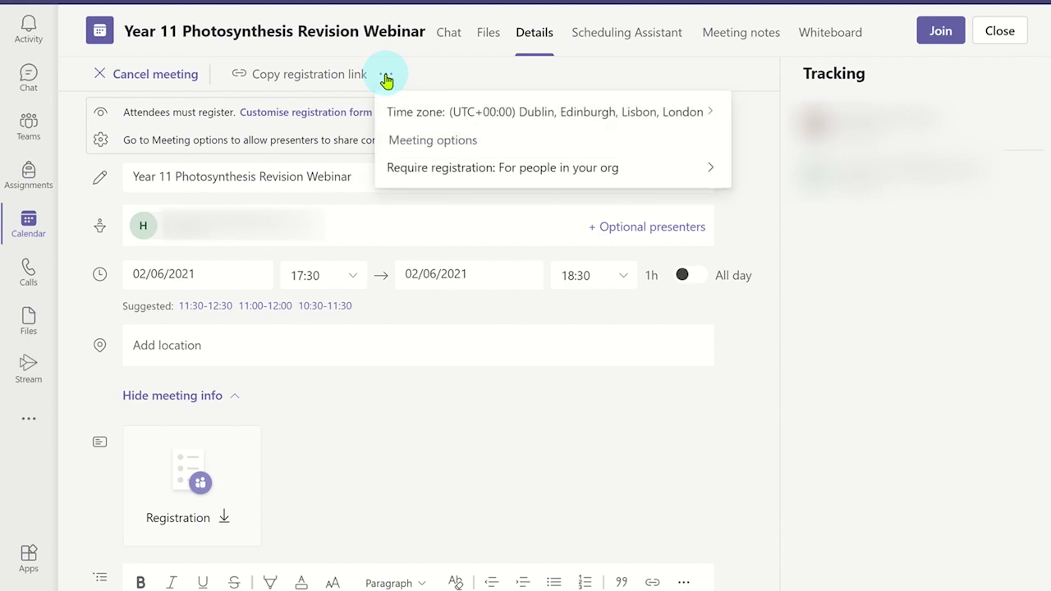
left_click(427, 141)
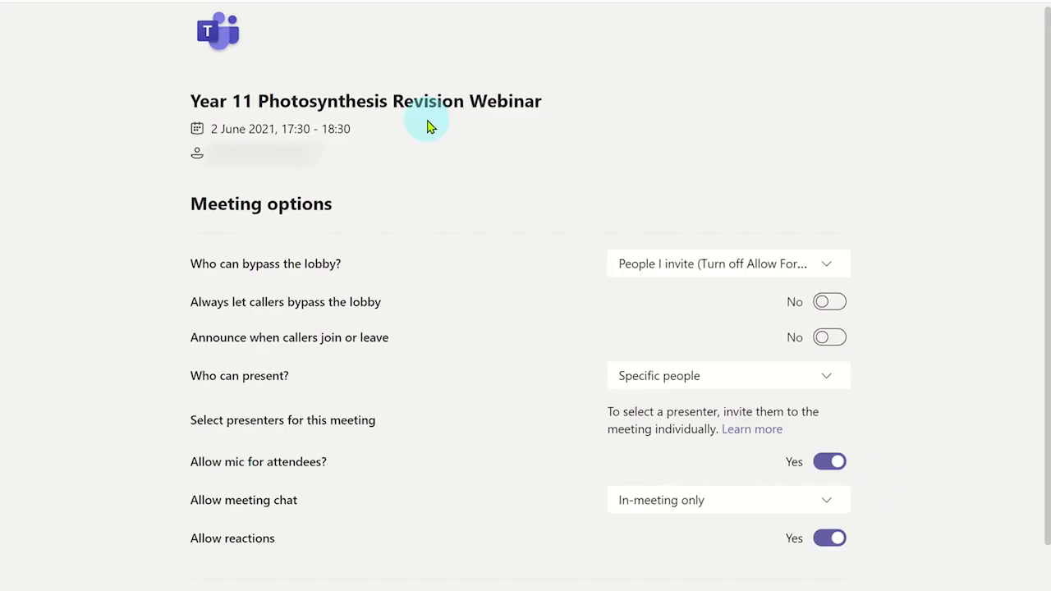
left_click(667, 271)
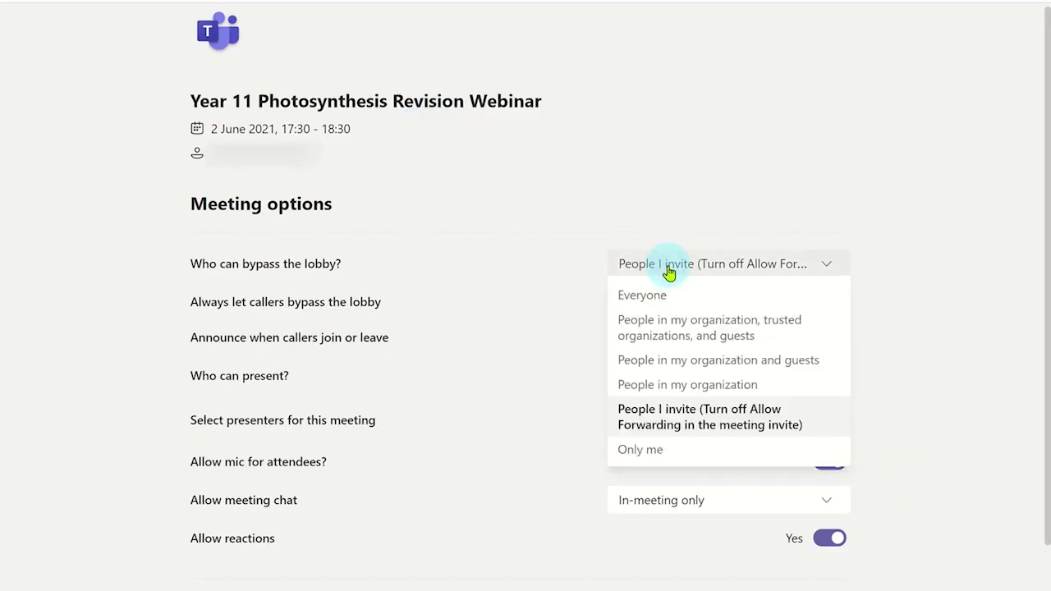
left_click(686, 419)
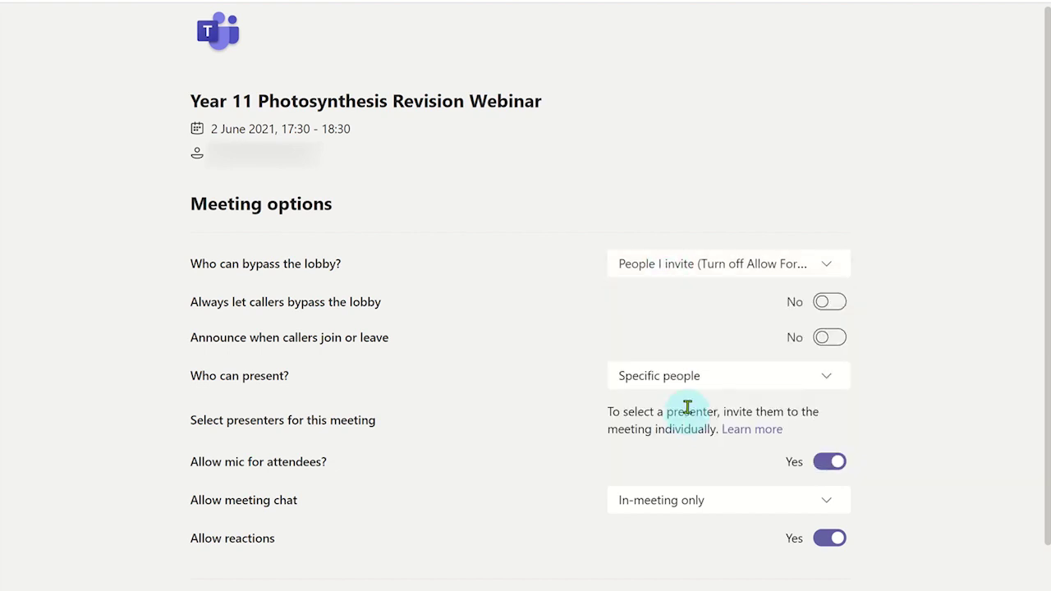
left_click(731, 378)
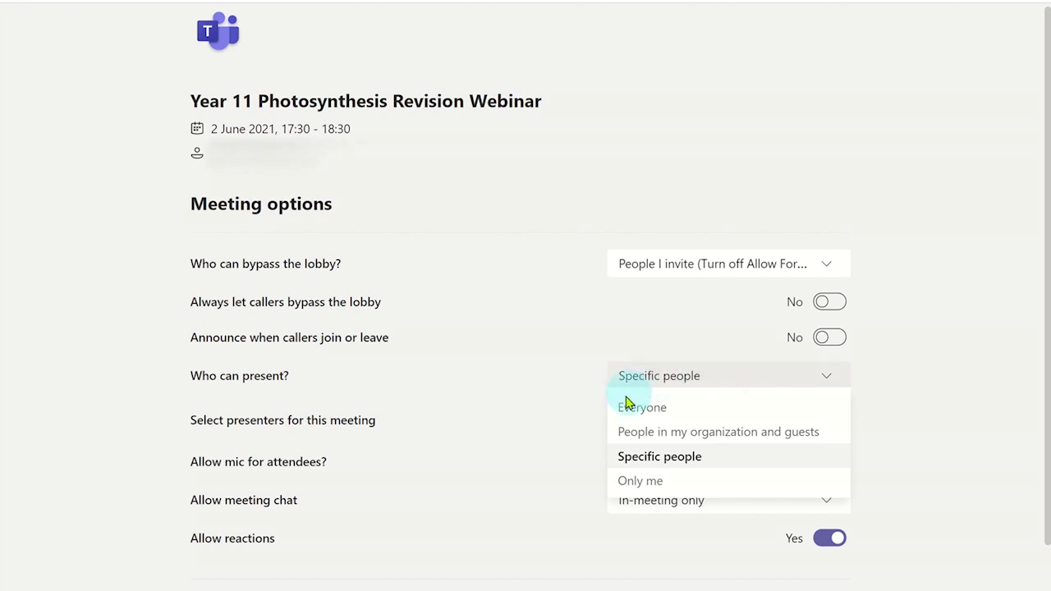
left_click(564, 430)
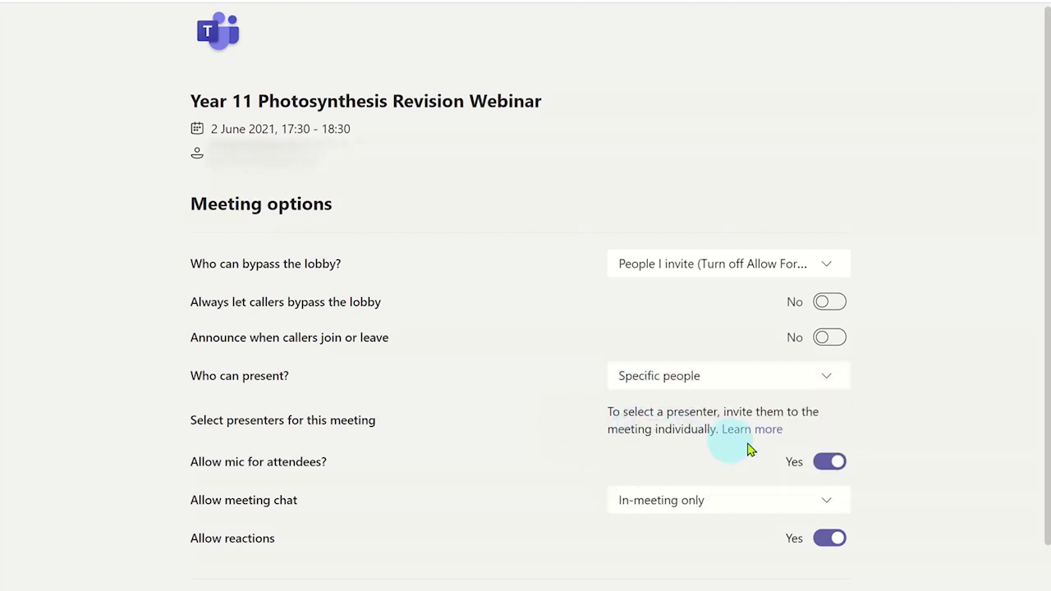
- Disallow the mic for attendees, keep meeting chat as In-meeting only, and save the meeting options
left_click(826, 464)
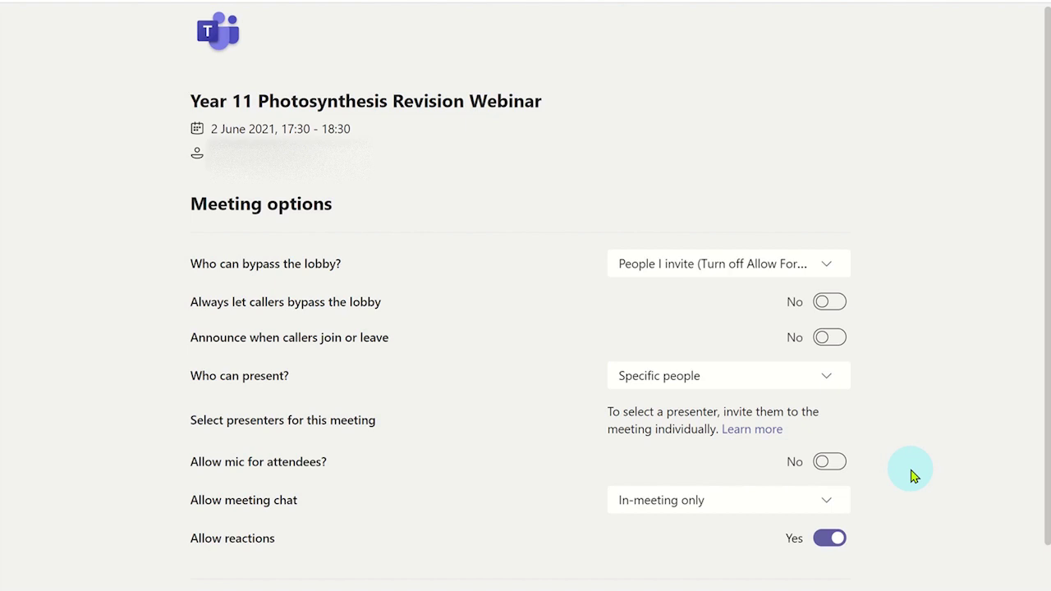
left_click(778, 503)
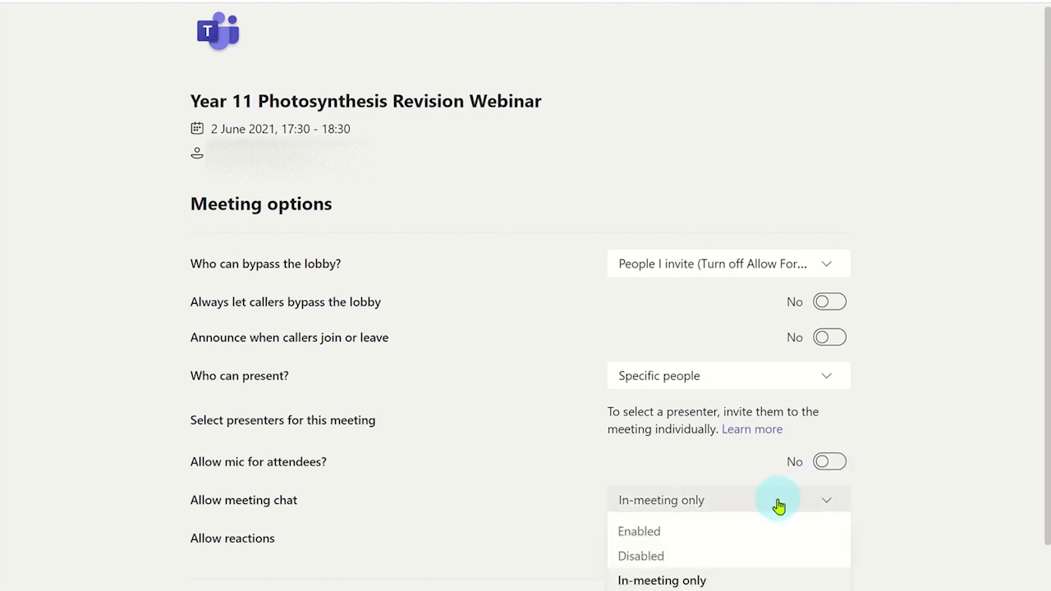
left_click(691, 580)
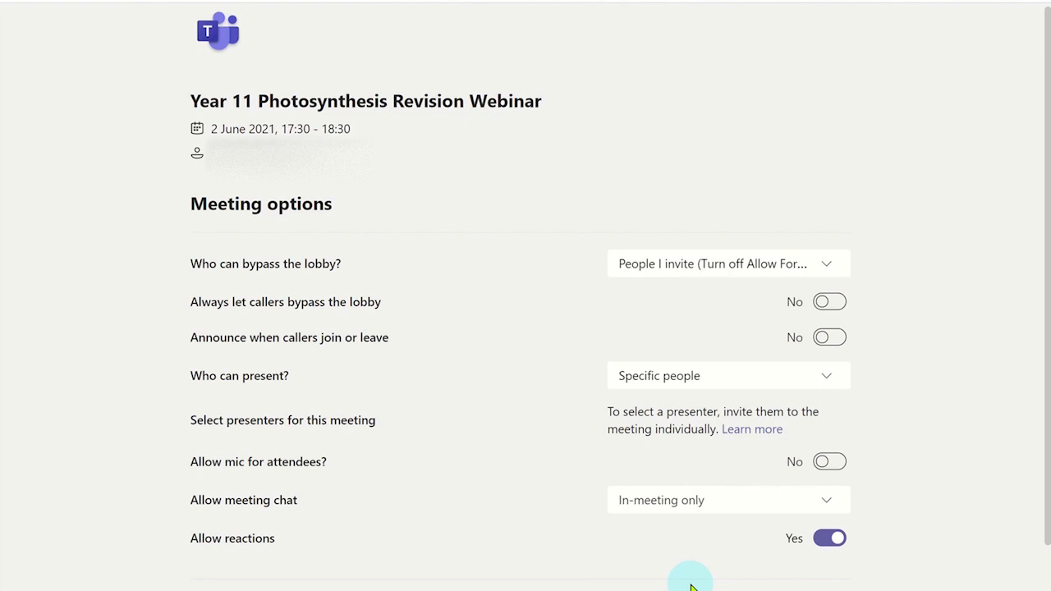
scroll(690, 582, "down", 2)
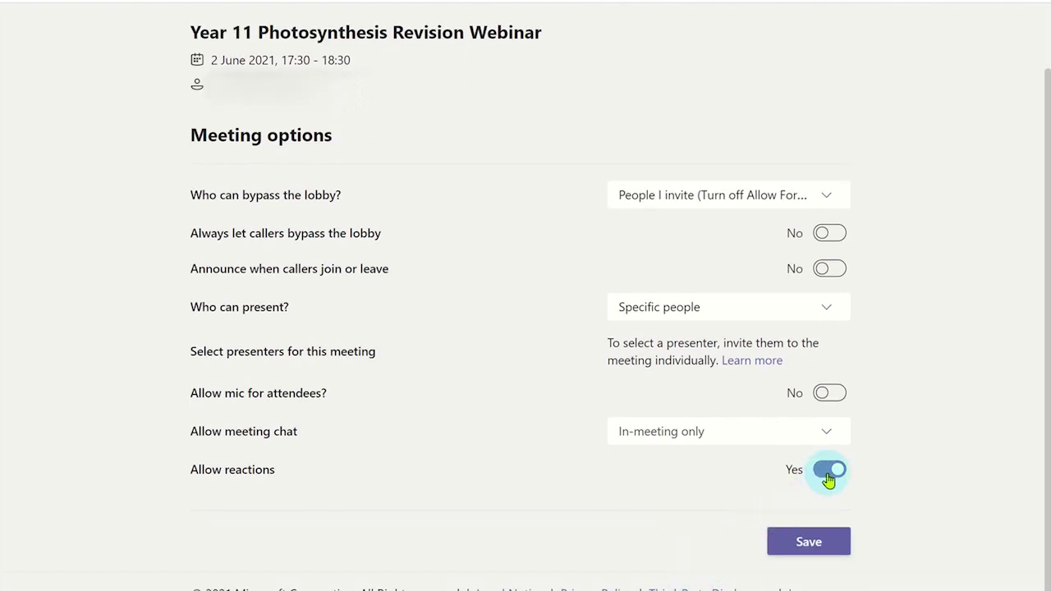
left_click(809, 544)
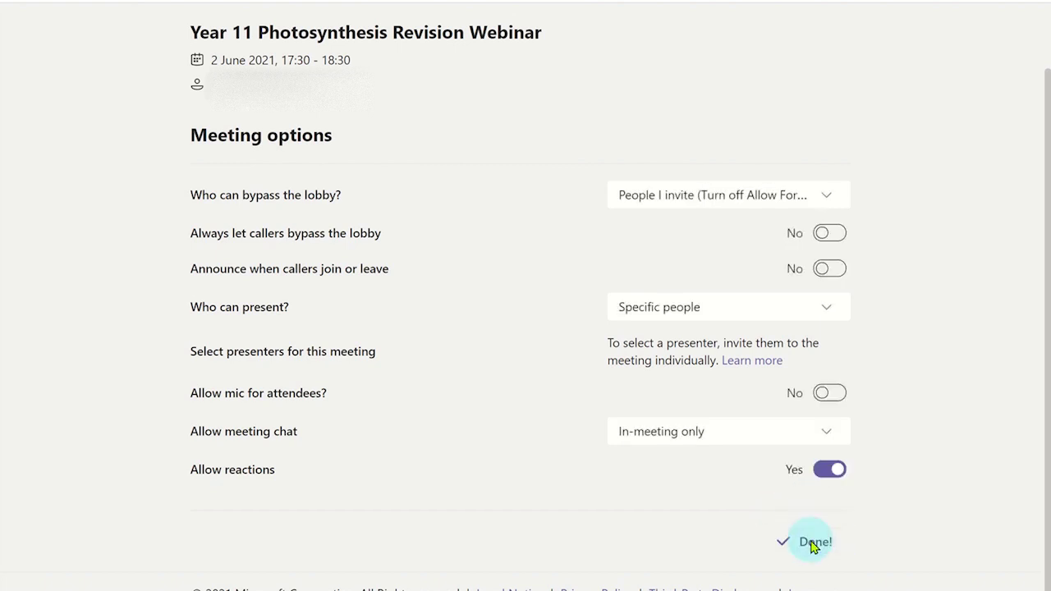